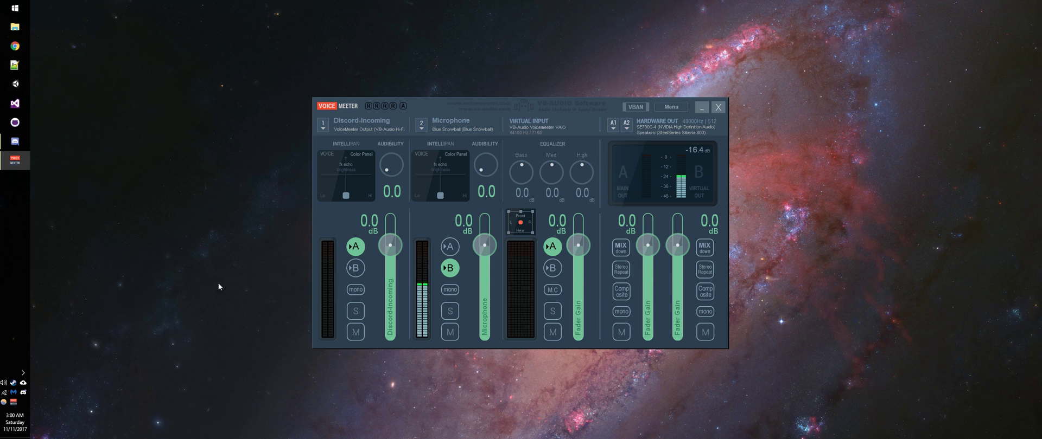
Check the Microphone-to-B and Discord-Incoming-to-A routing, then open and dismiss the taskbar sound menu.
right_click(3, 385)
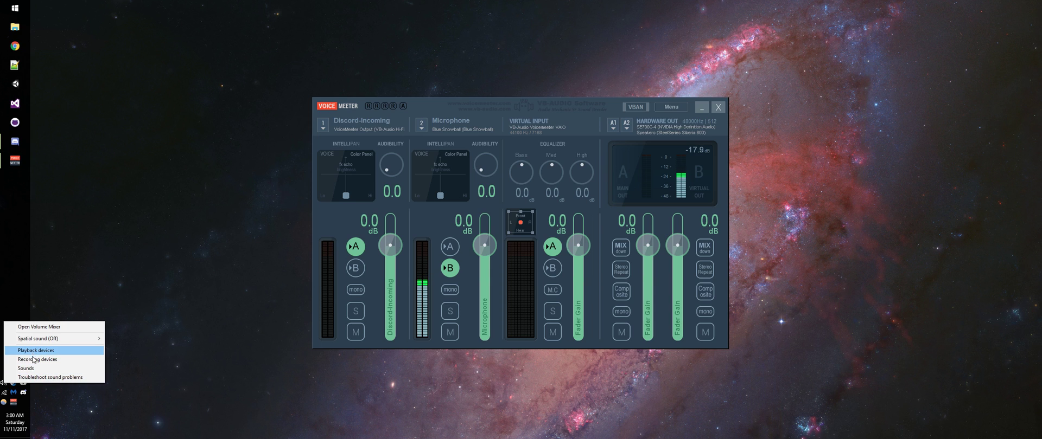
click(223, 262)
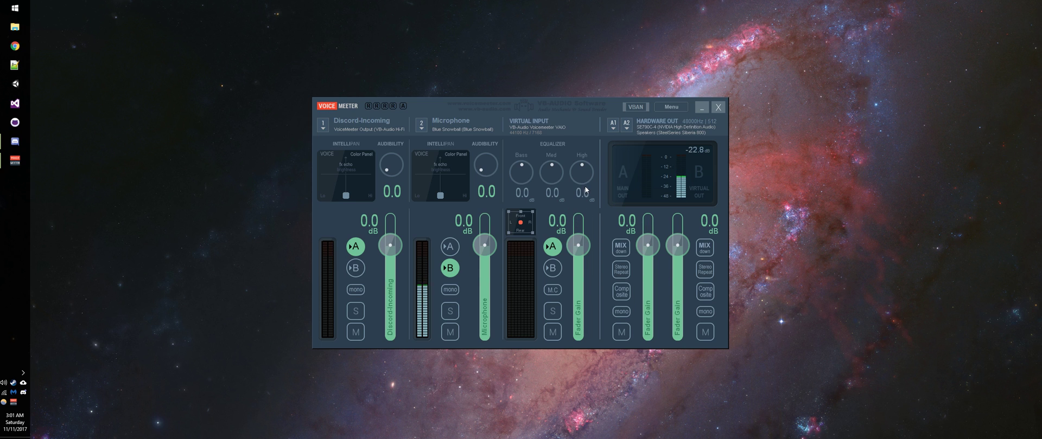
Open Playback devices, place the Sound dialog beside the mixer, and select VoiceMeeter Input.
right_click(4, 382)
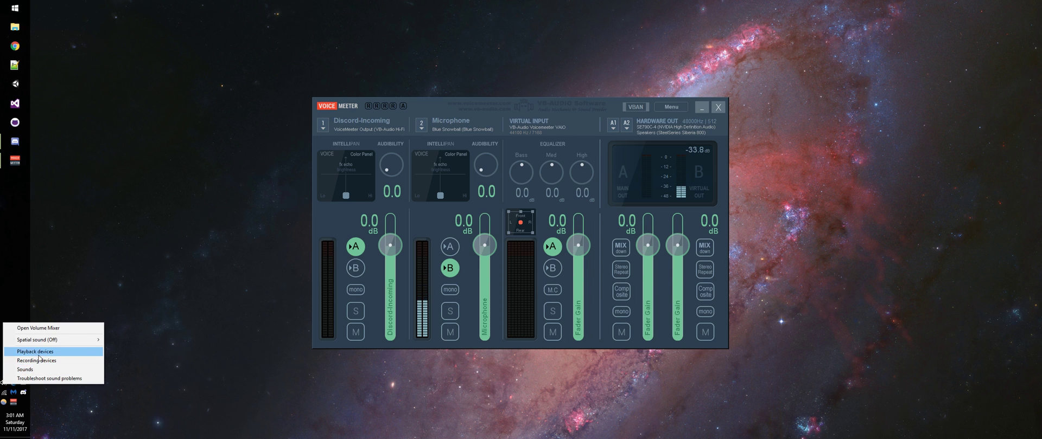
click(33, 351)
drag(163, 81, 832, 128)
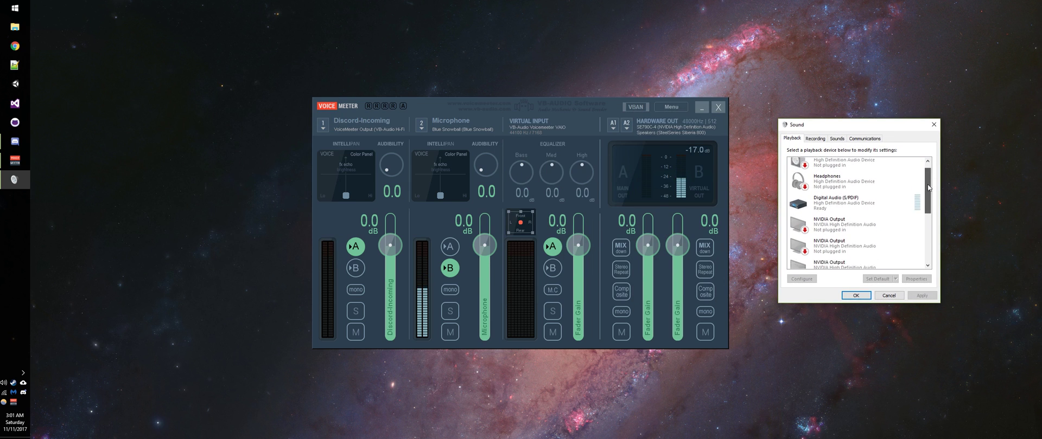
drag(929, 184, 927, 248)
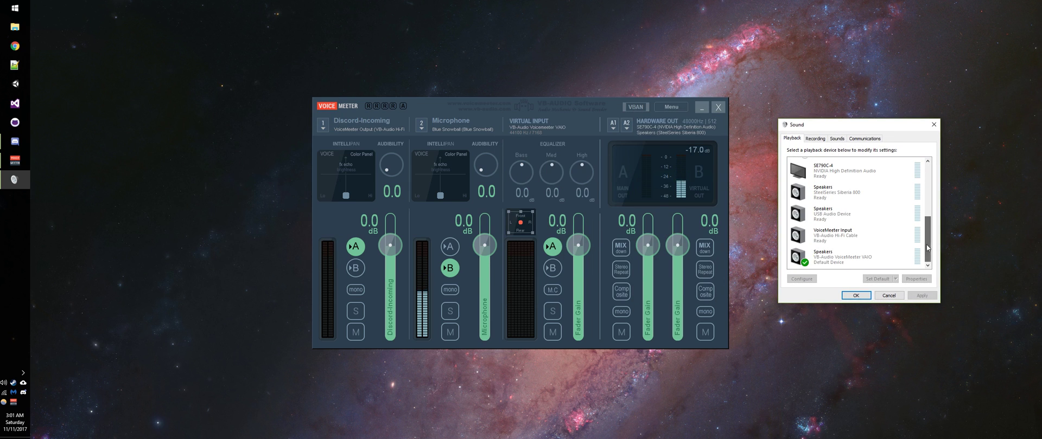
click(839, 239)
Confirm VoiceMeeter Output is the default recording device, then return to the Playback list.
click(813, 139)
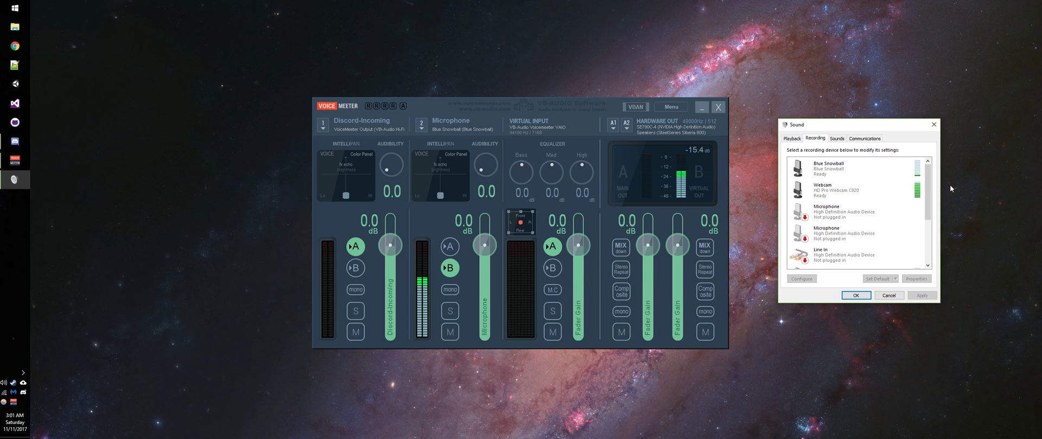
scroll(925, 190, down, 2)
click(846, 256)
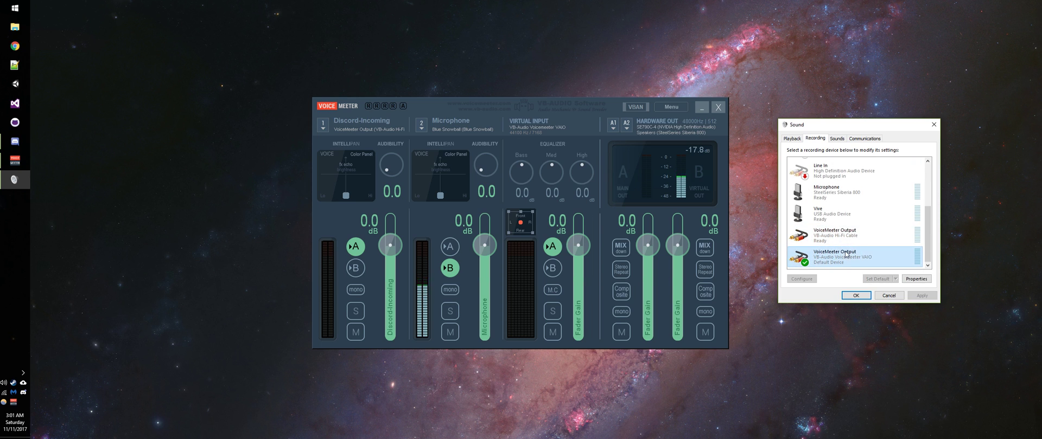
click(791, 139)
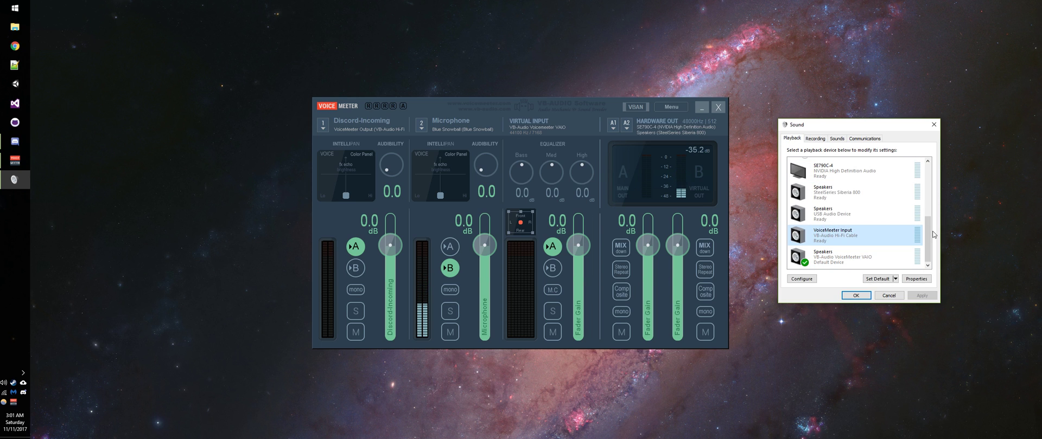
click(846, 262)
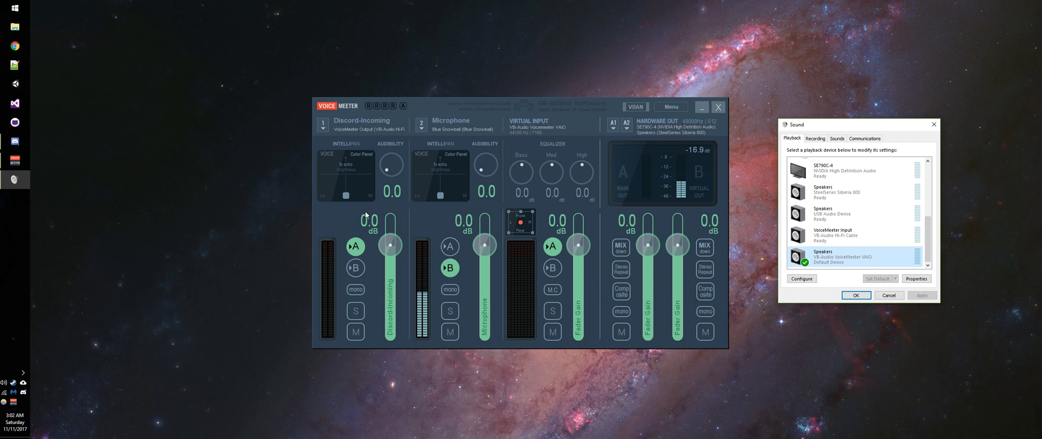
right_click(352, 121)
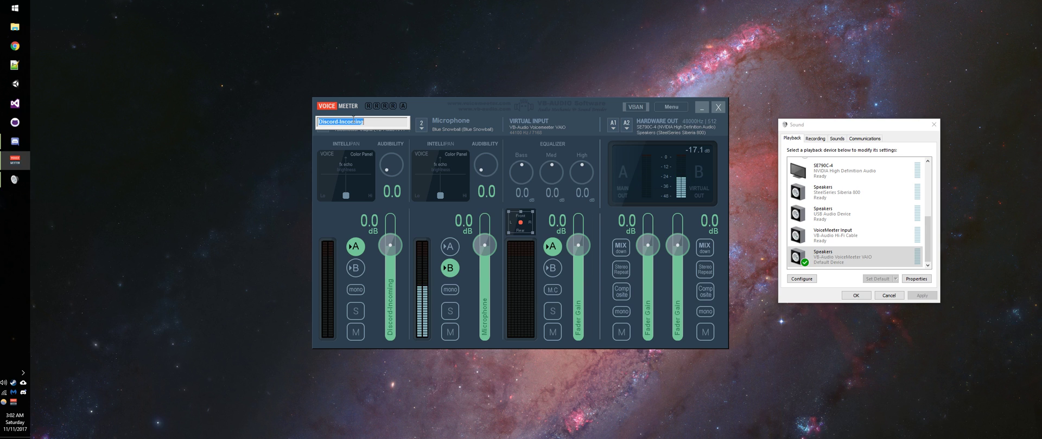
key(Return)
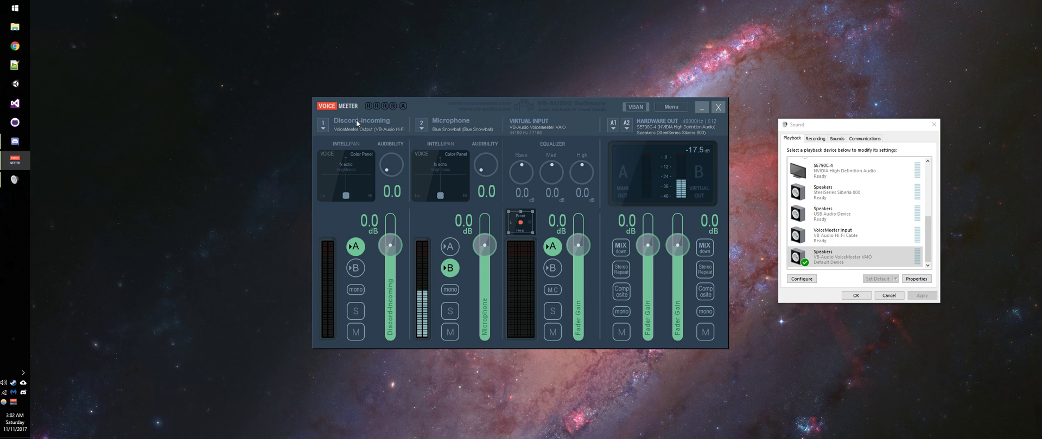
Show Discord's Voice & Video settings and place the Sound dialog over Discord.
click(2, 141)
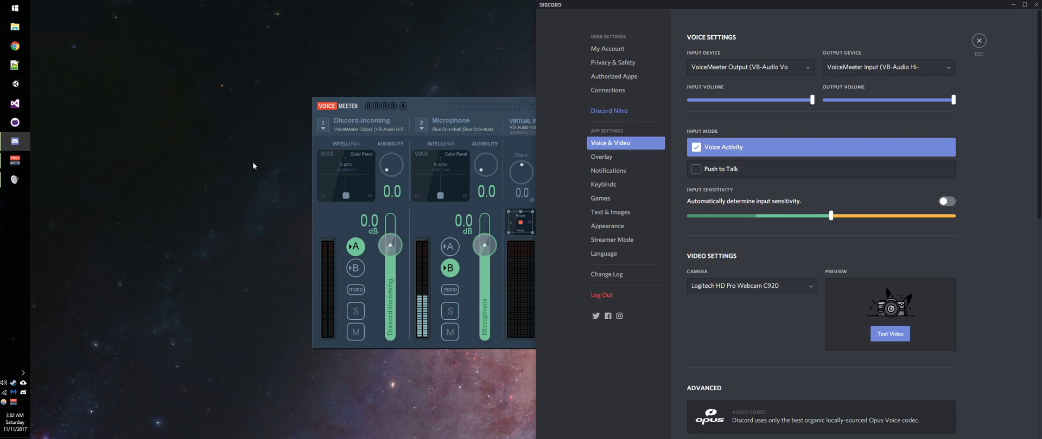
click(2, 187)
drag(844, 127, 773, 148)
Select the VoiceMeeter Input playback device, close the Sound dialog, and bring Voicemeeter forward.
click(777, 263)
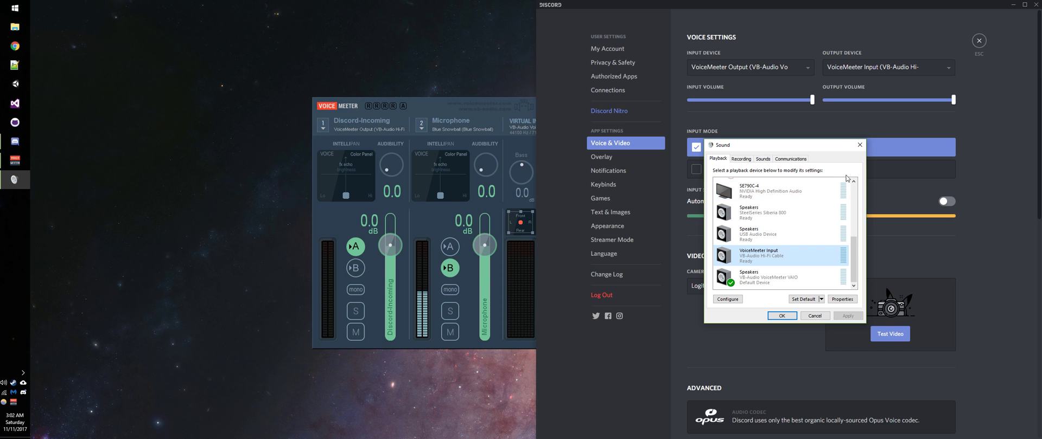
click(860, 145)
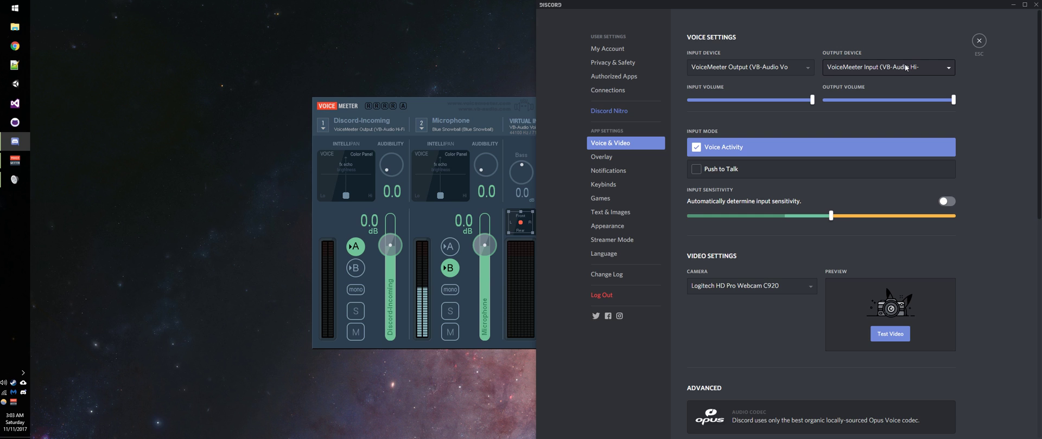
click(423, 110)
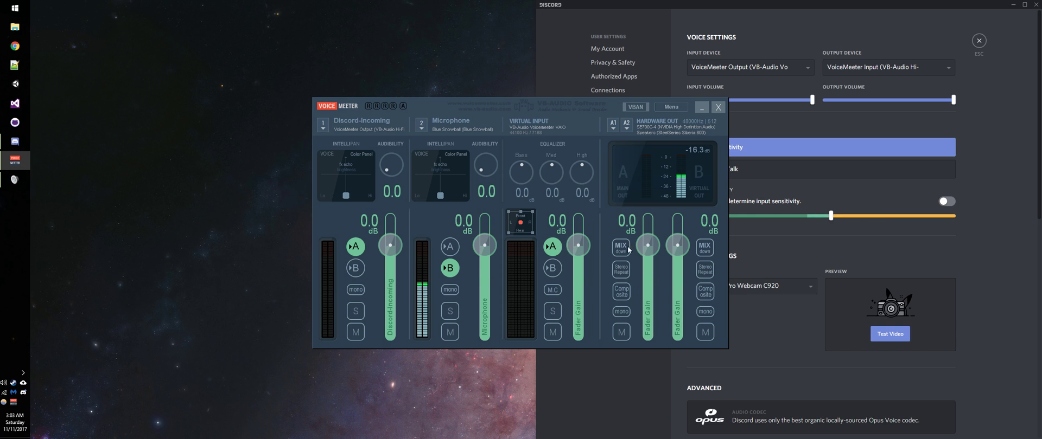
click(614, 124)
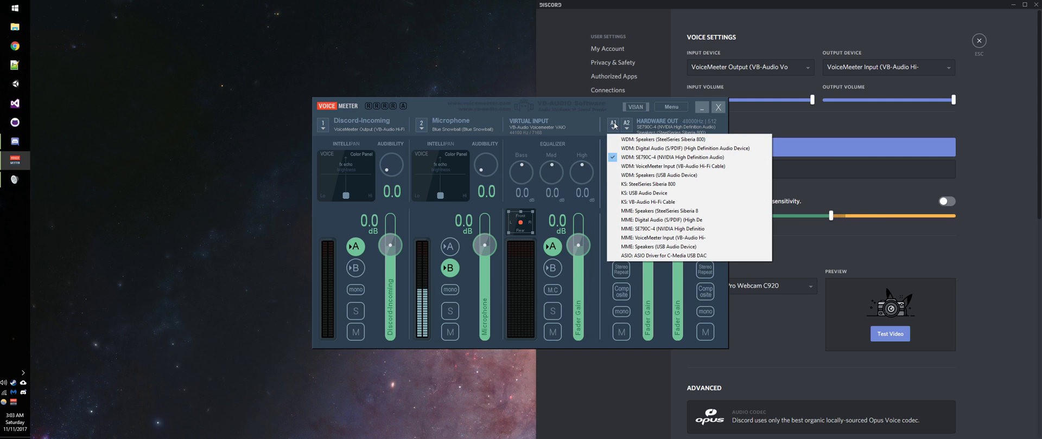
click(626, 124)
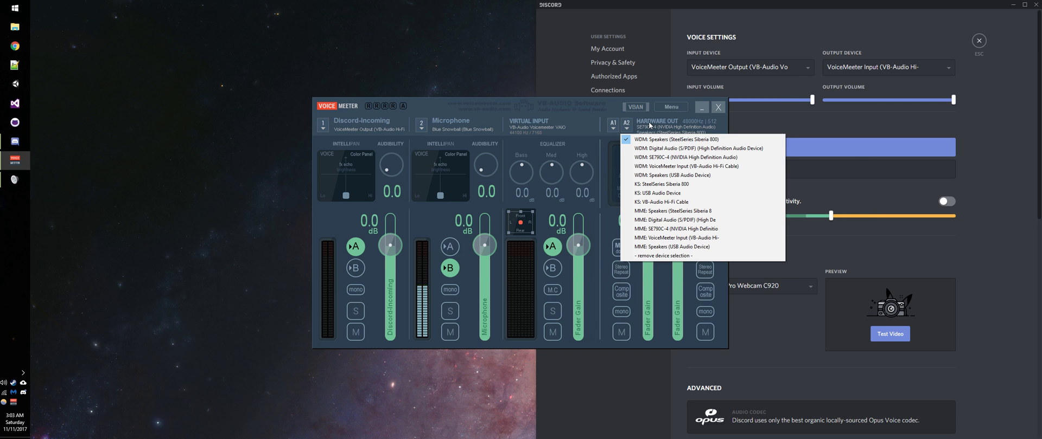
click(603, 109)
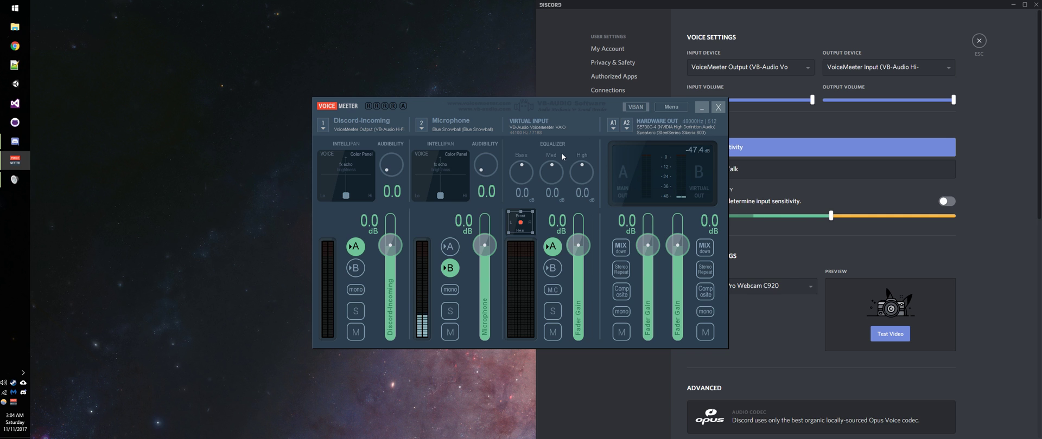
Minimize Discord and move the Sound dialog right, clear of the Voicemeeter mixer.
click(1017, 5)
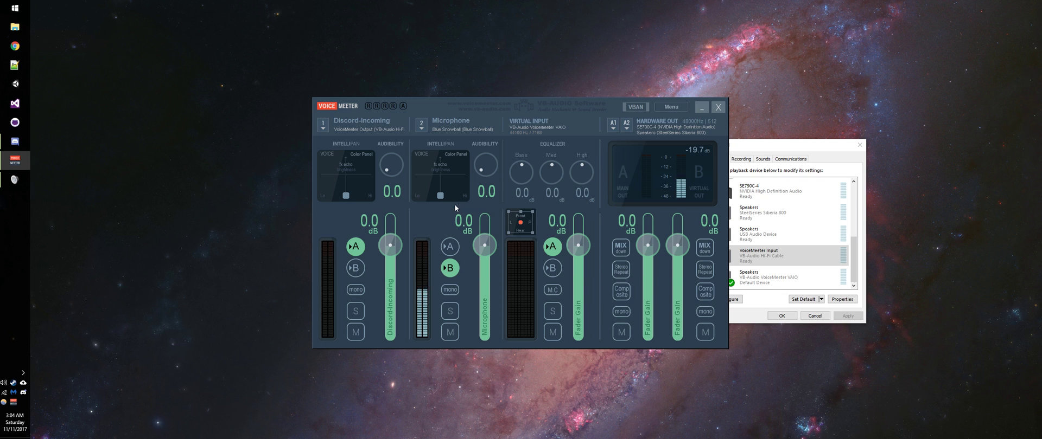
mouse_move(25, 140)
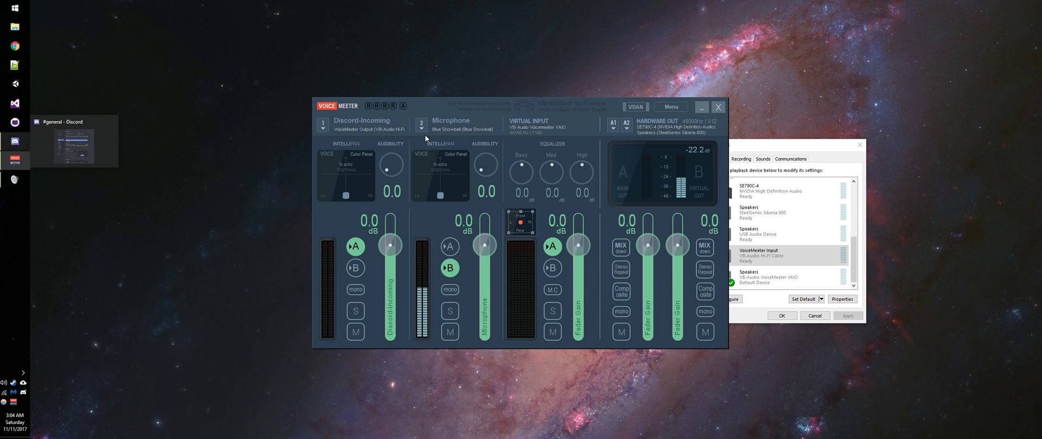
drag(773, 148, 885, 142)
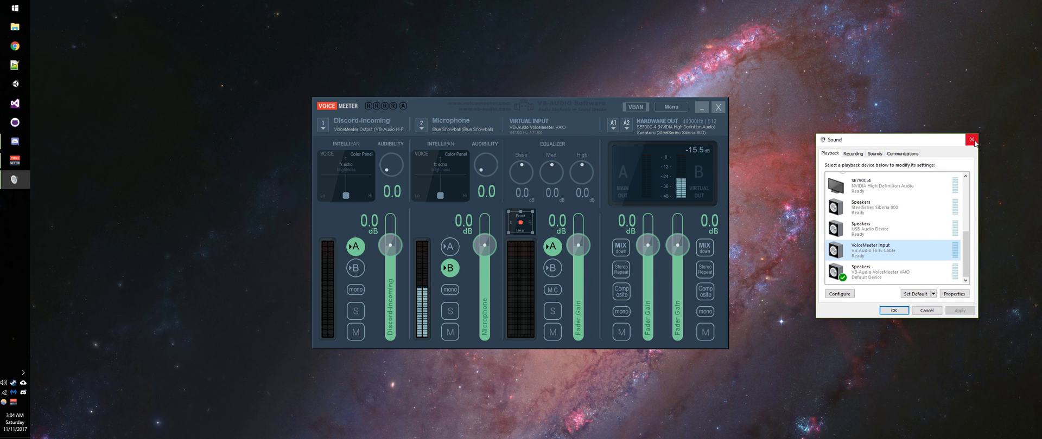
key(alt+Tab)
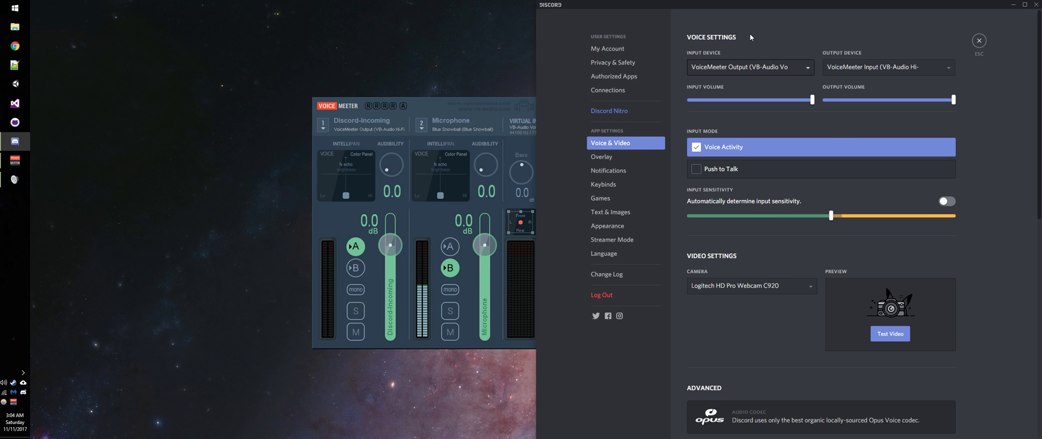
click(1012, 4)
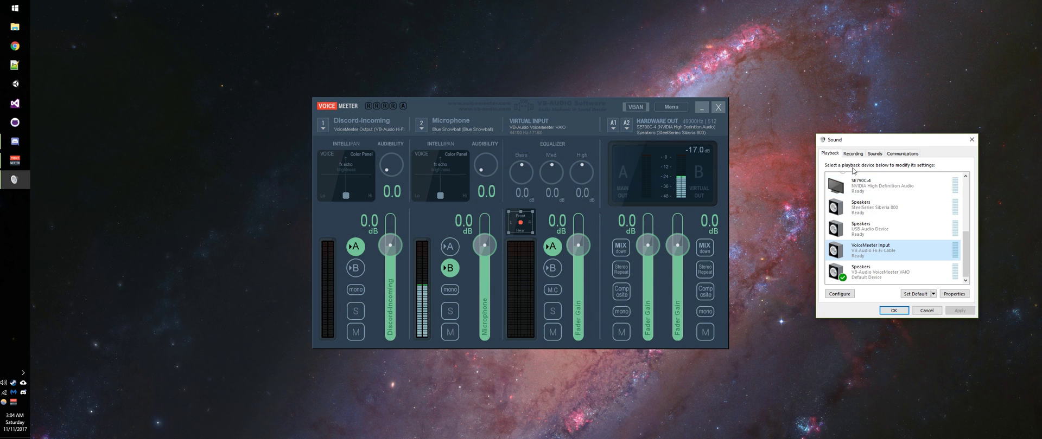
Show the Recording list with VoiceMeeter Output (VAIO) as the default device.
click(852, 154)
click(874, 274)
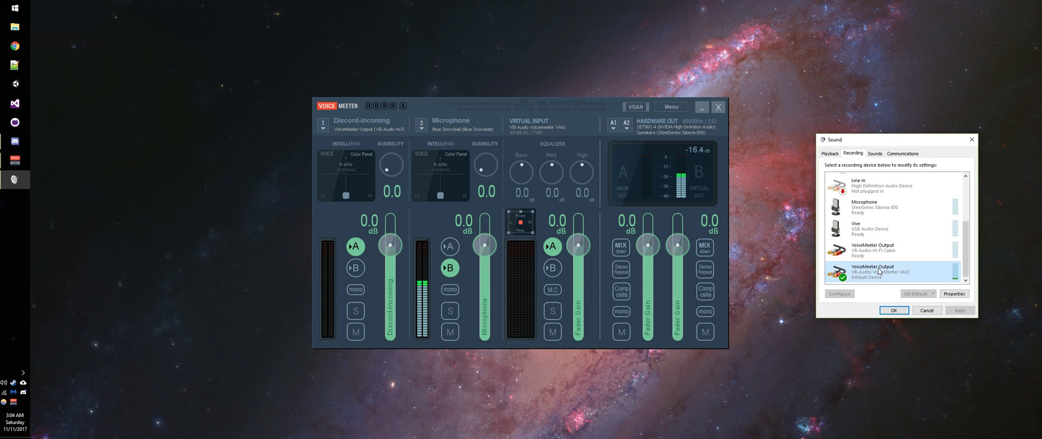
click(14, 141)
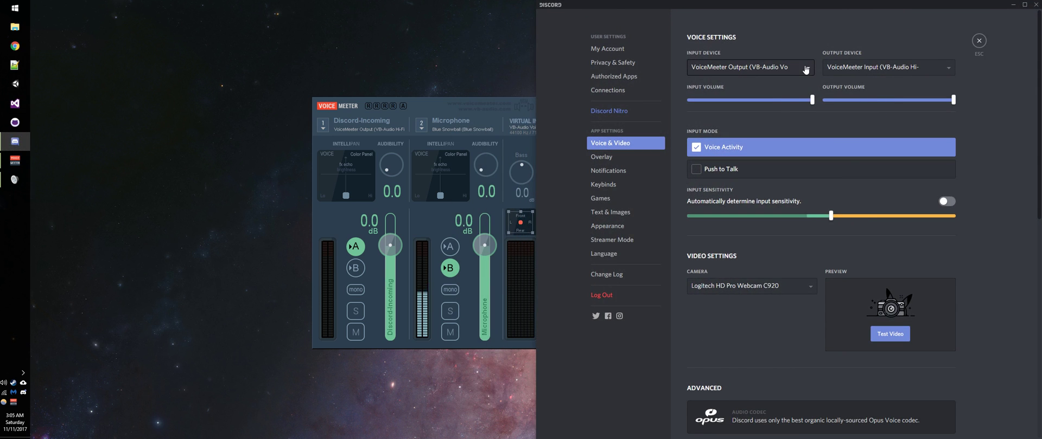
click(806, 70)
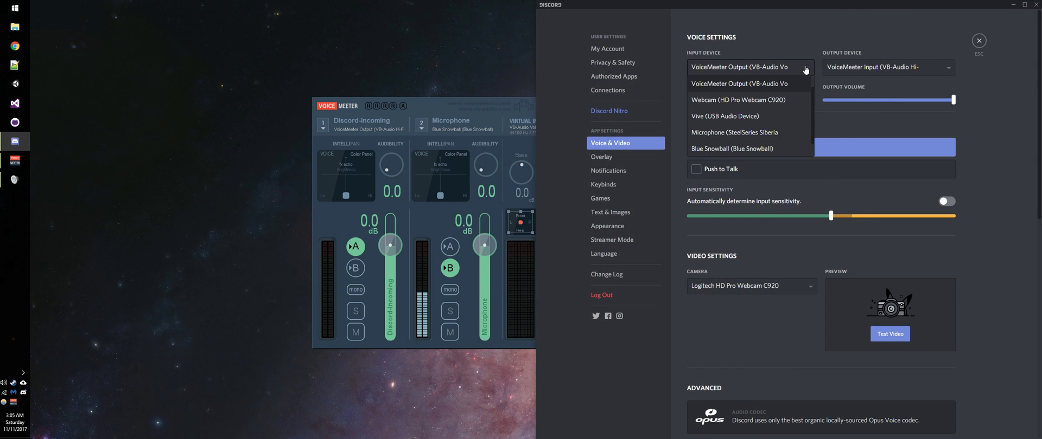
click(806, 69)
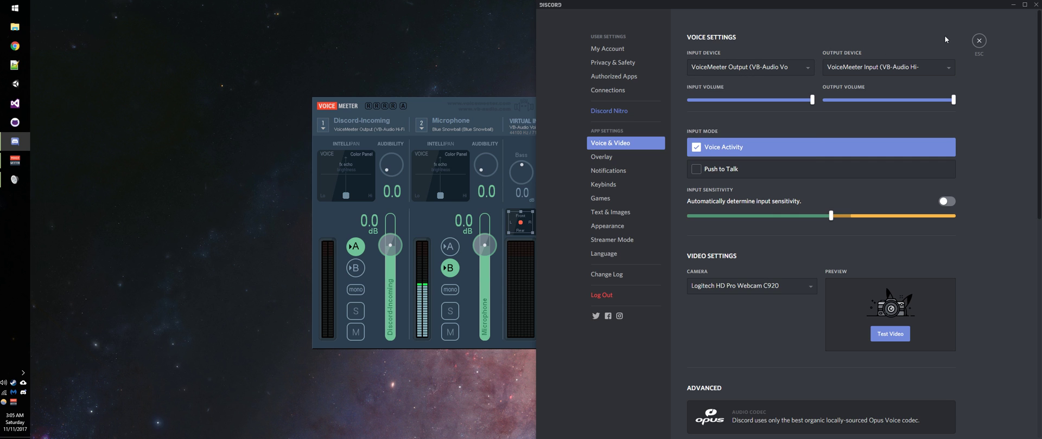
click(979, 41)
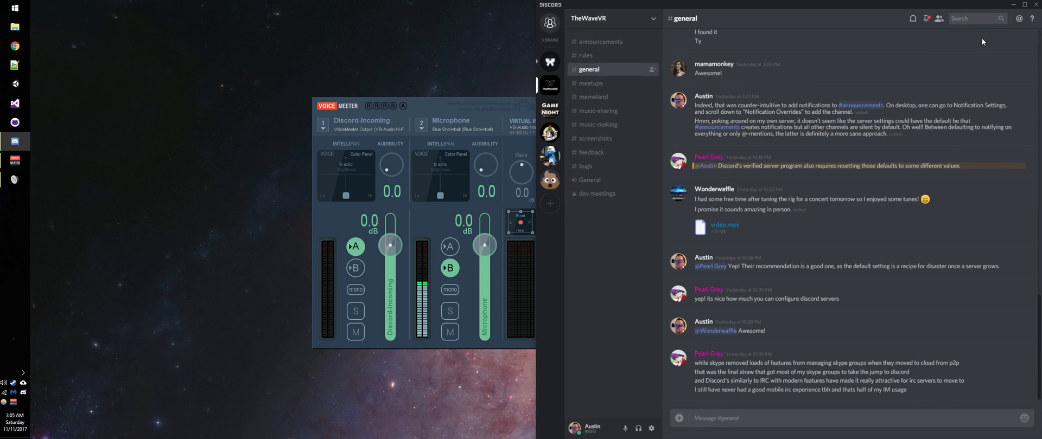
click(1013, 7)
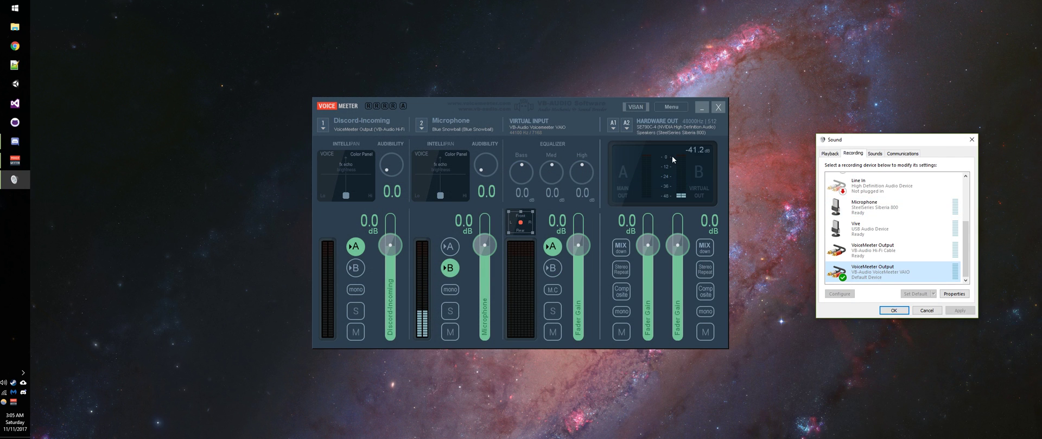
click(440, 120)
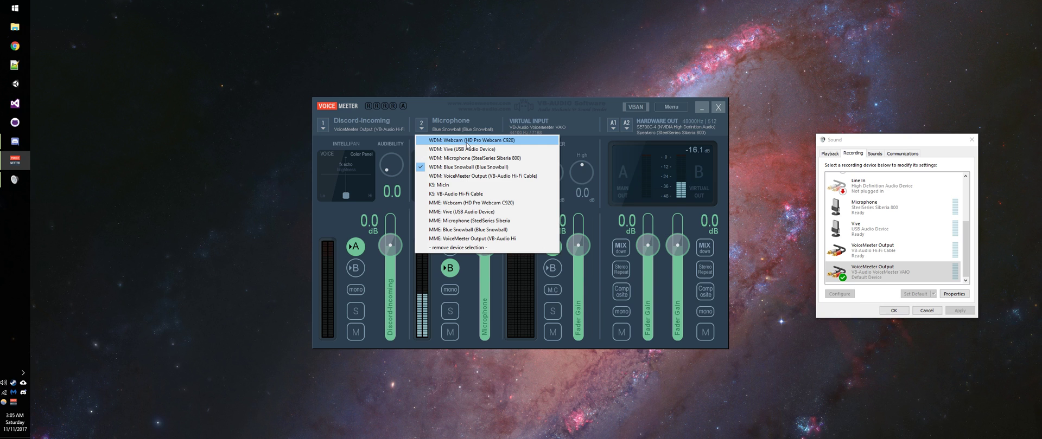
click(431, 99)
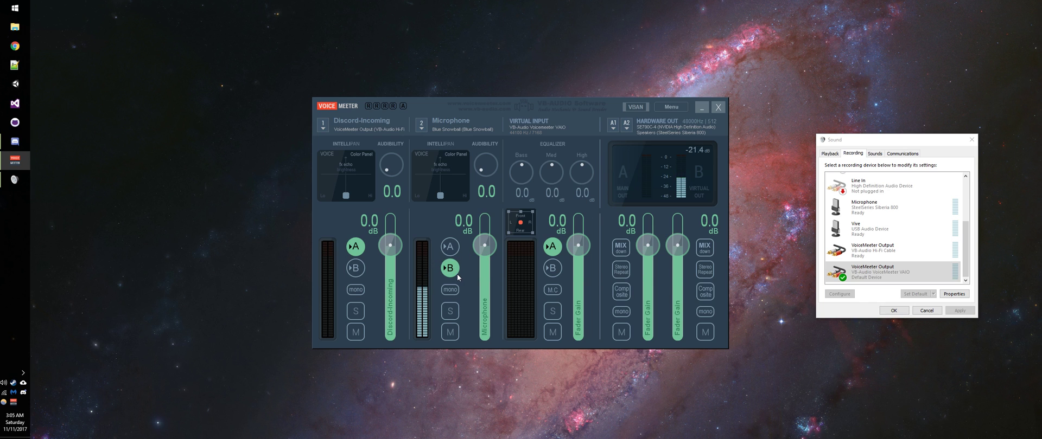
Select Hi-Fi Cable, then VoiceMeeter VAIO again, and close the Sound dialog.
click(897, 272)
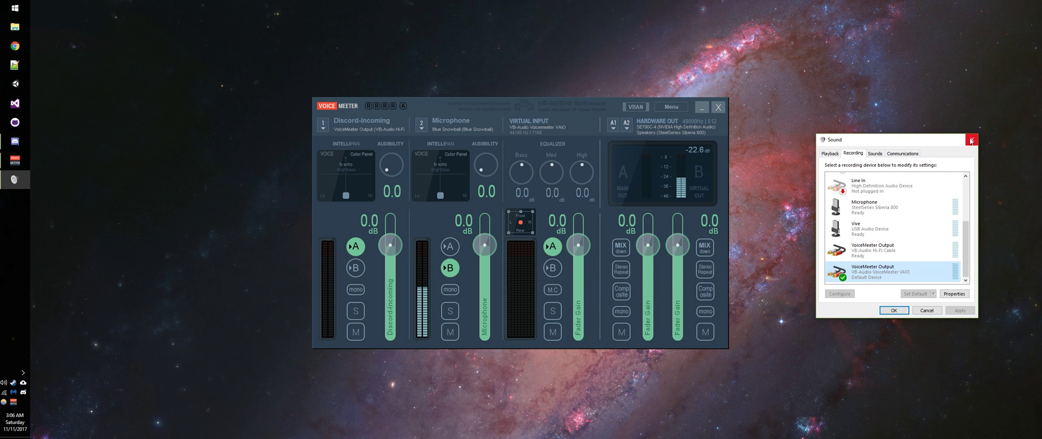
click(862, 259)
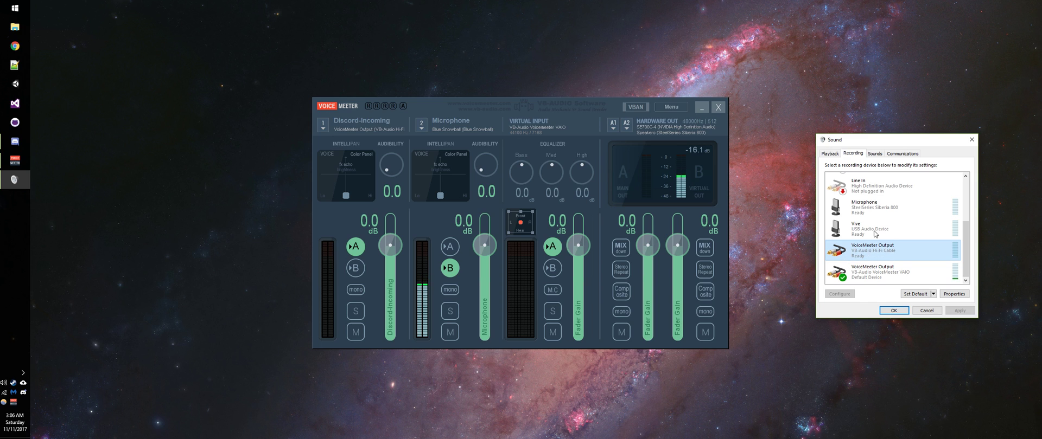
click(882, 269)
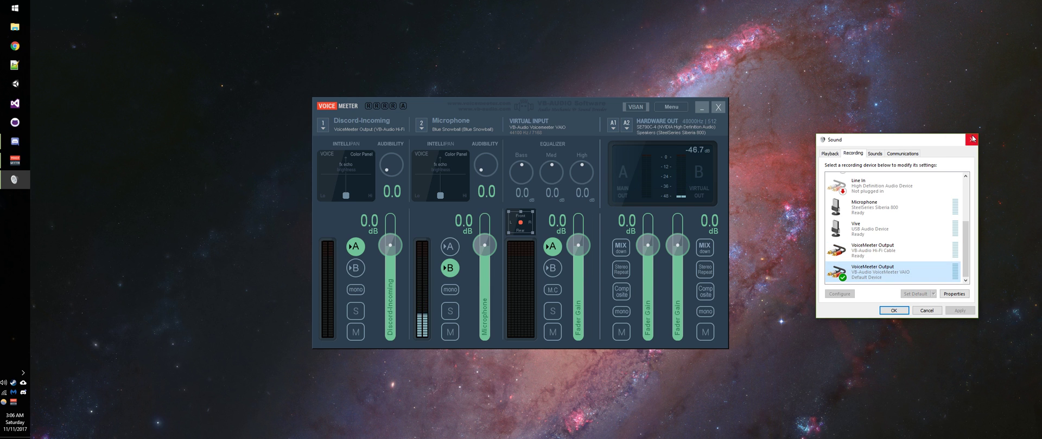
click(971, 140)
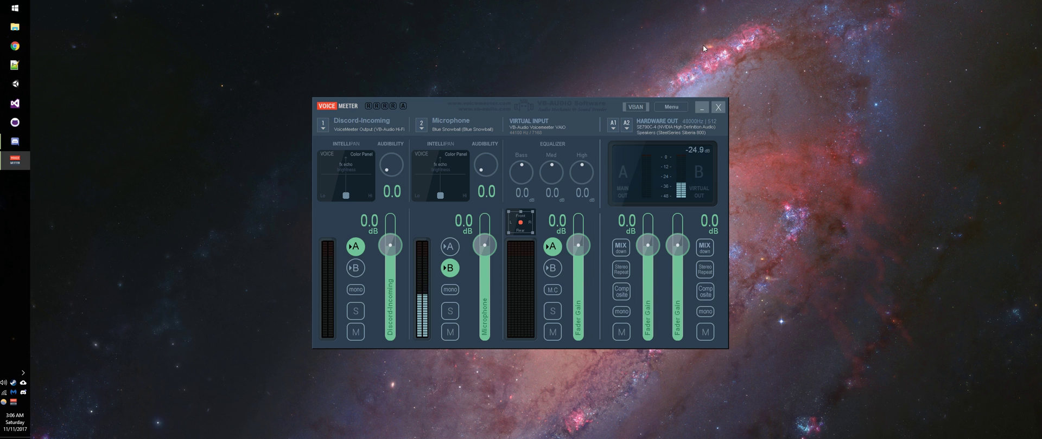
click(626, 128)
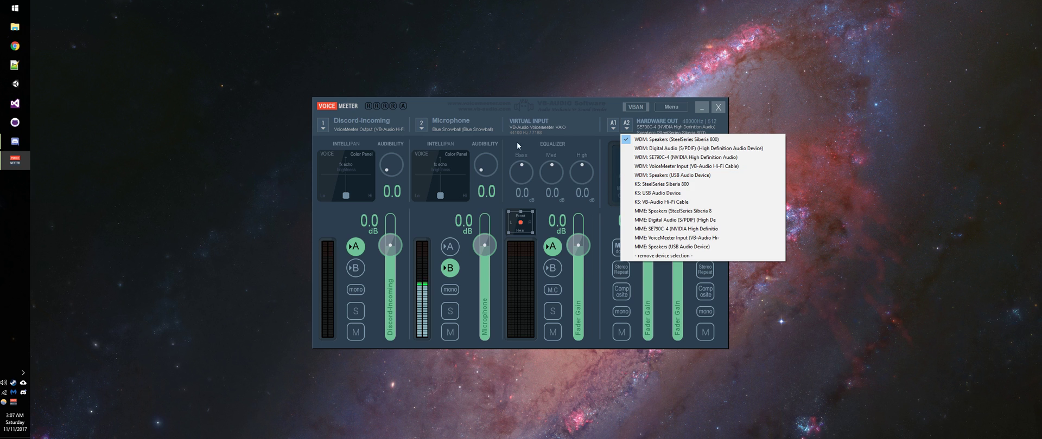
click(422, 124)
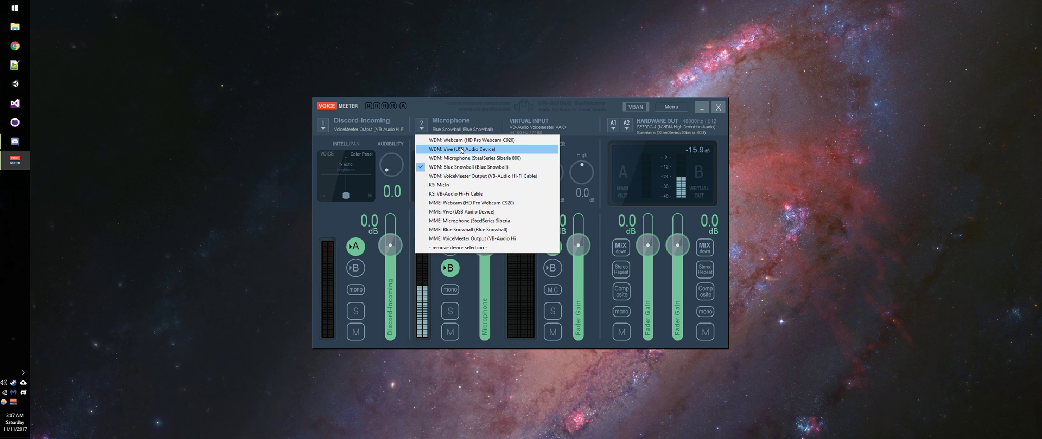
click(426, 105)
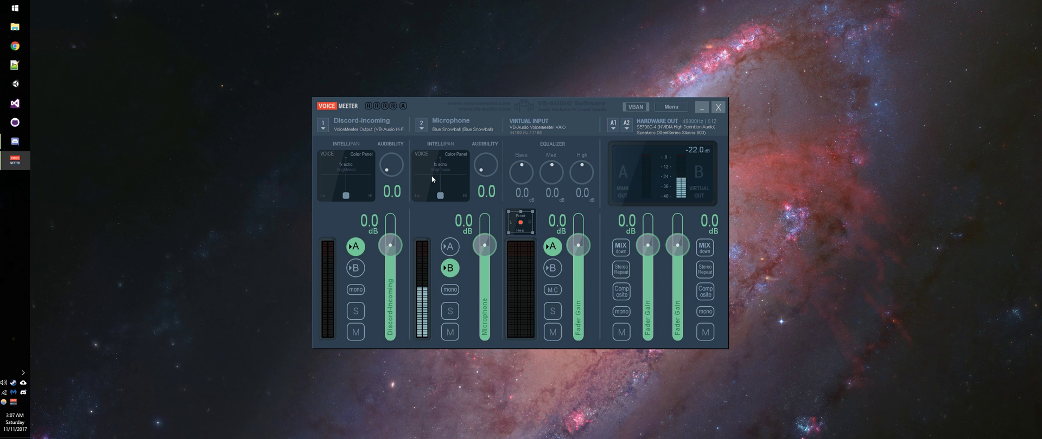
click(447, 172)
click(448, 145)
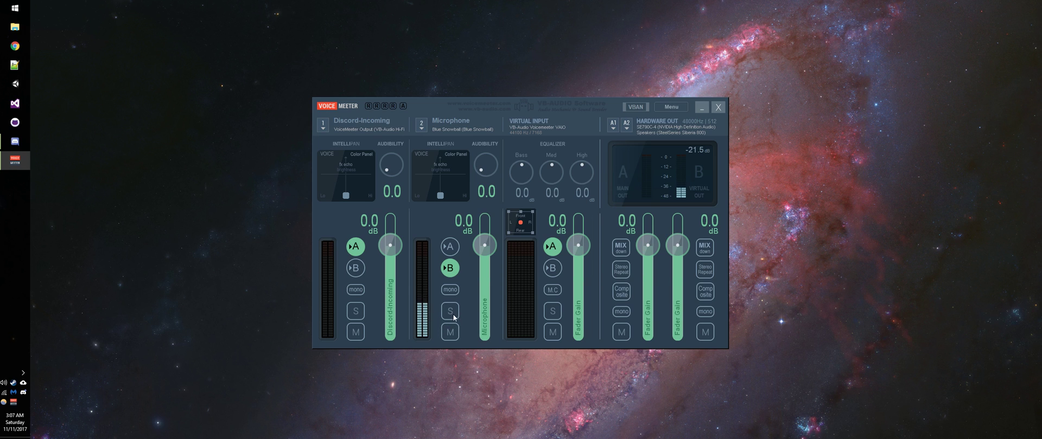